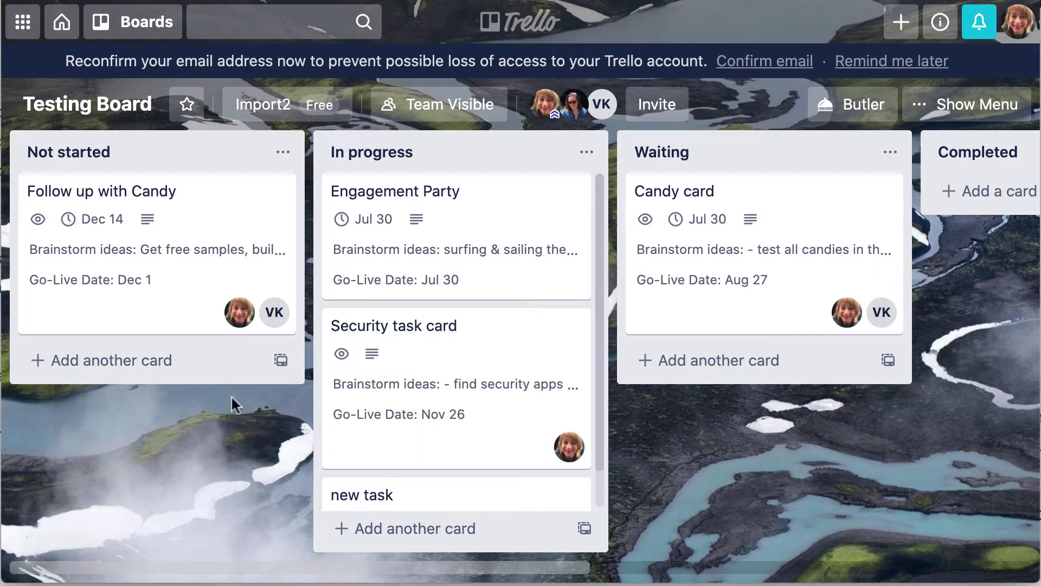
# Step: Open the 'Follow up with Candy' card on the Testing Board to view its fields
pyautogui.click(233, 202)
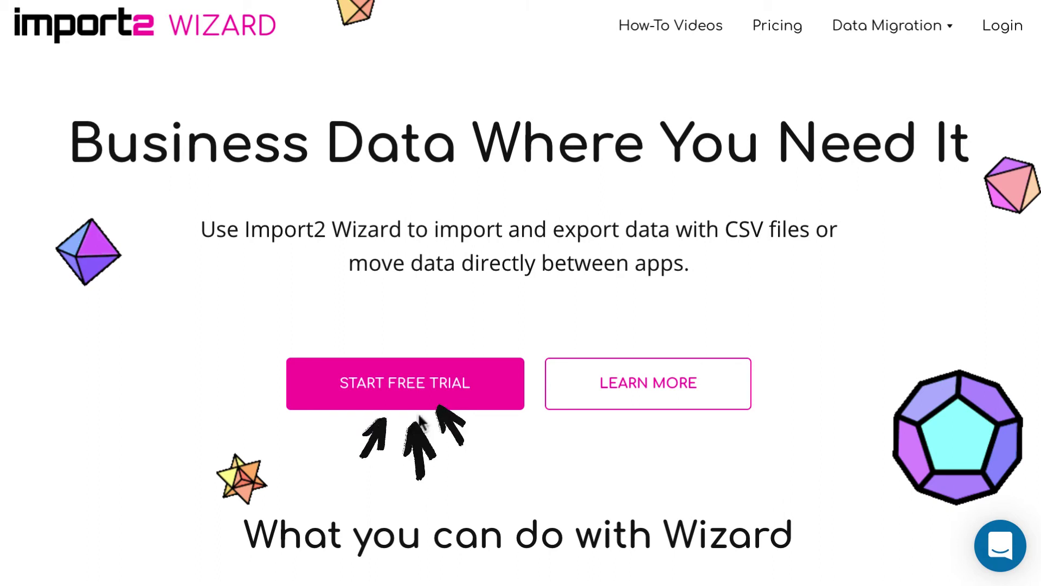
# Step: Sign up for a free trial with your name, e-mail and password, opting in to product updates
pyautogui.click(416, 388)
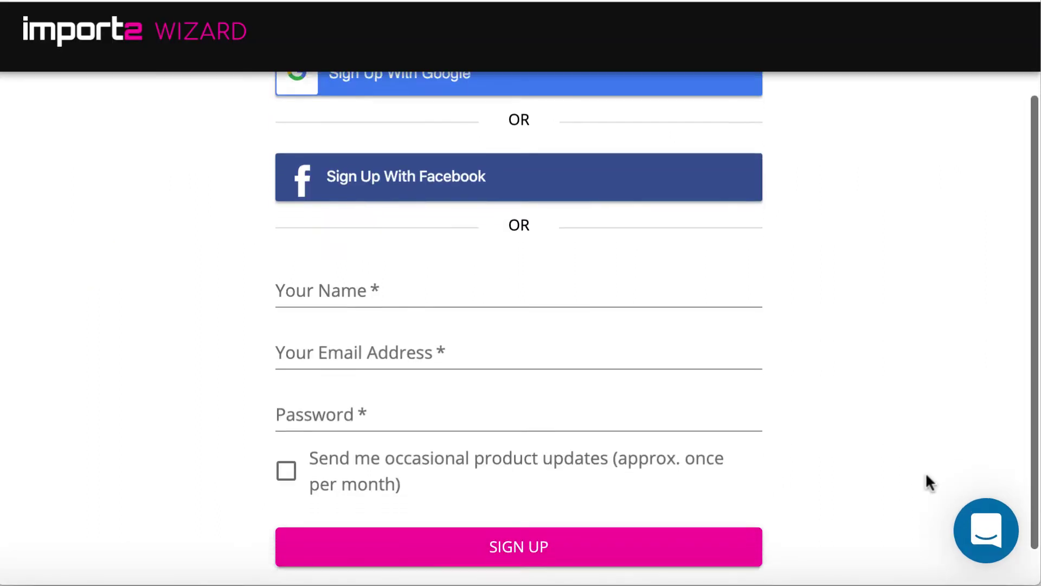
pyautogui.scroll(-1, 926, 475)
pyautogui.click(507, 258)
pyautogui.write('JANA')
pyautogui.click(477, 326)
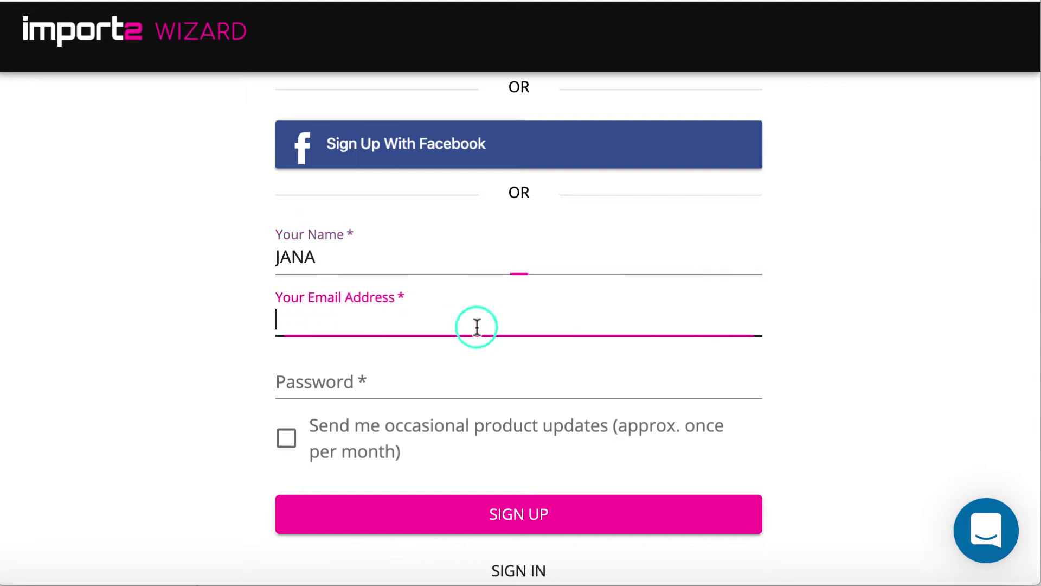
pyautogui.click(446, 380)
pyautogui.write('•')
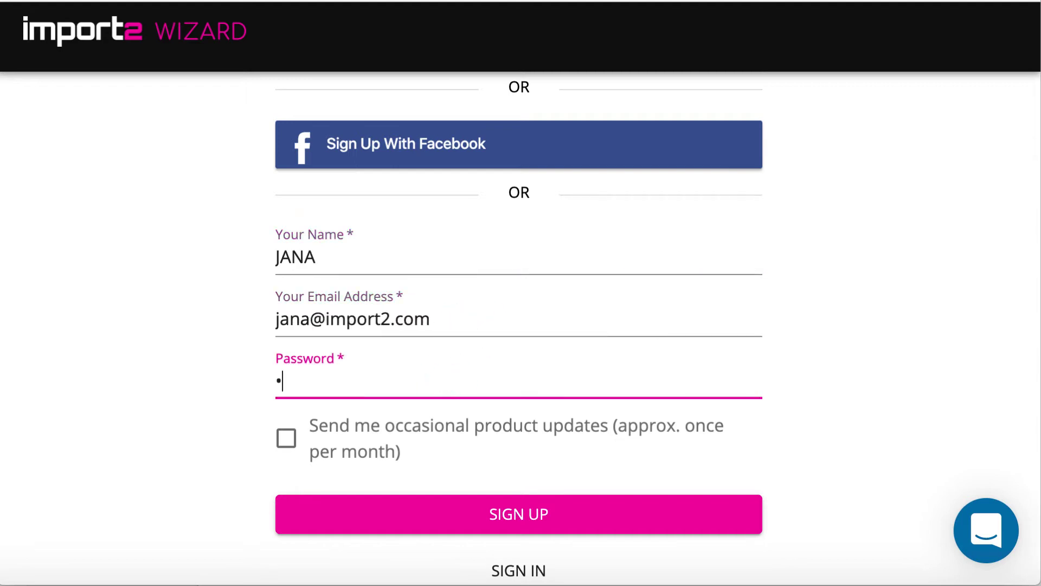
pyautogui.write('•••••')
pyautogui.click(286, 437)
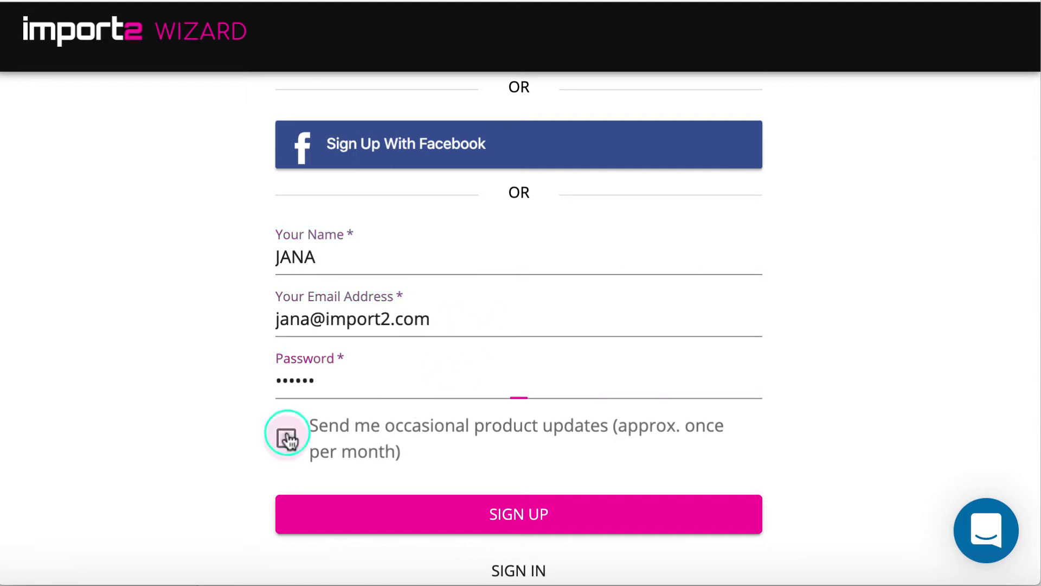
pyautogui.click(490, 517)
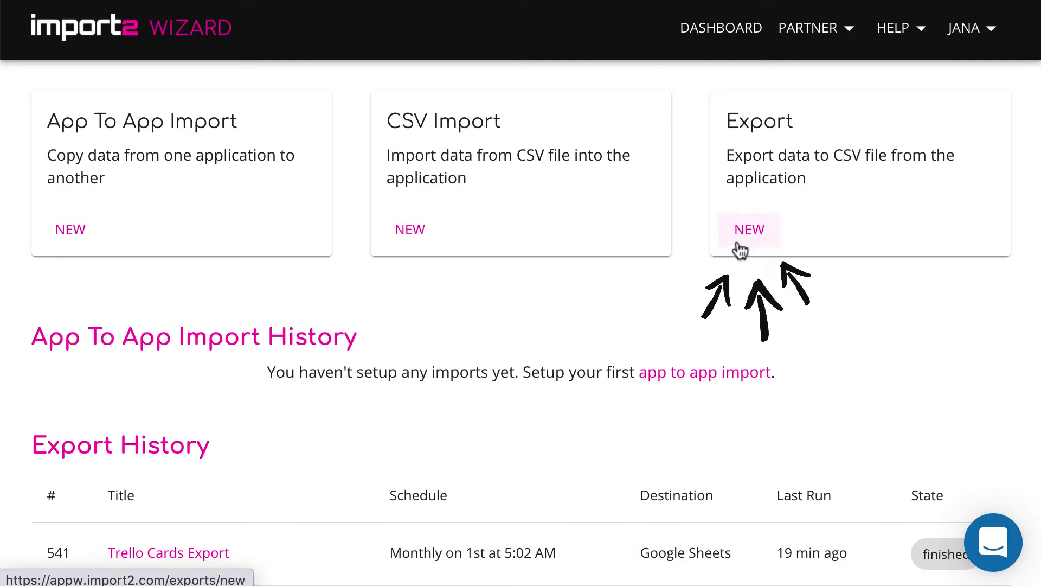
# Step: Start a new export with the Trello connection as the source
pyautogui.click(745, 235)
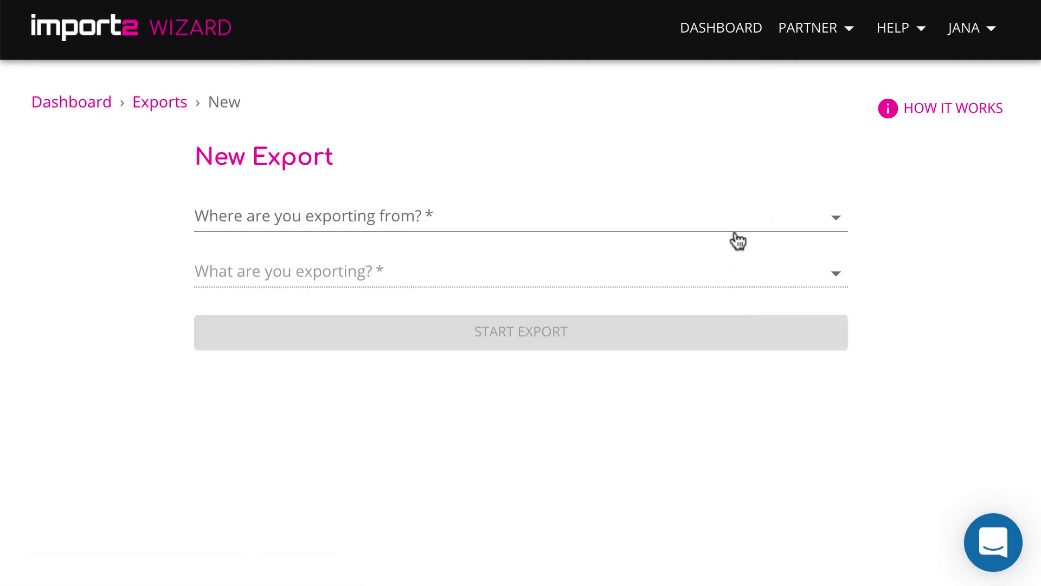
pyautogui.click(737, 221)
pyautogui.scroll(-5, 717, 270)
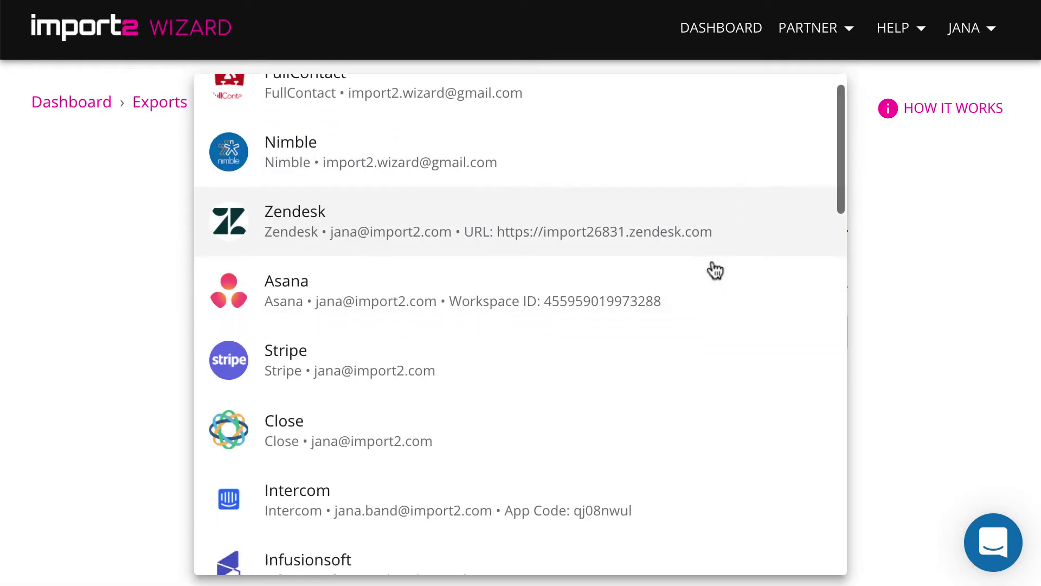
pyautogui.scroll(-12, 715, 271)
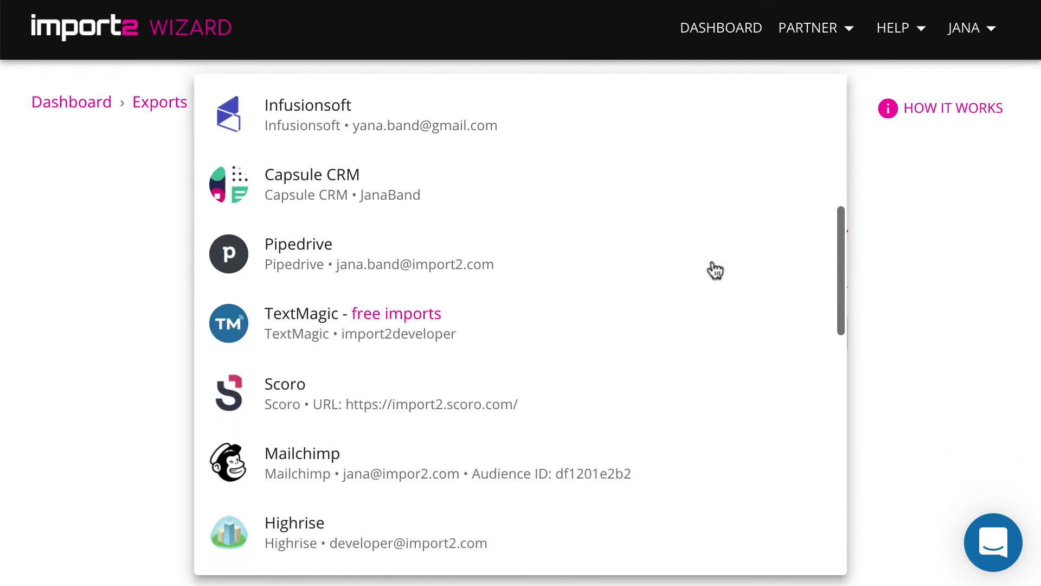
pyautogui.scroll(-3, 716, 271)
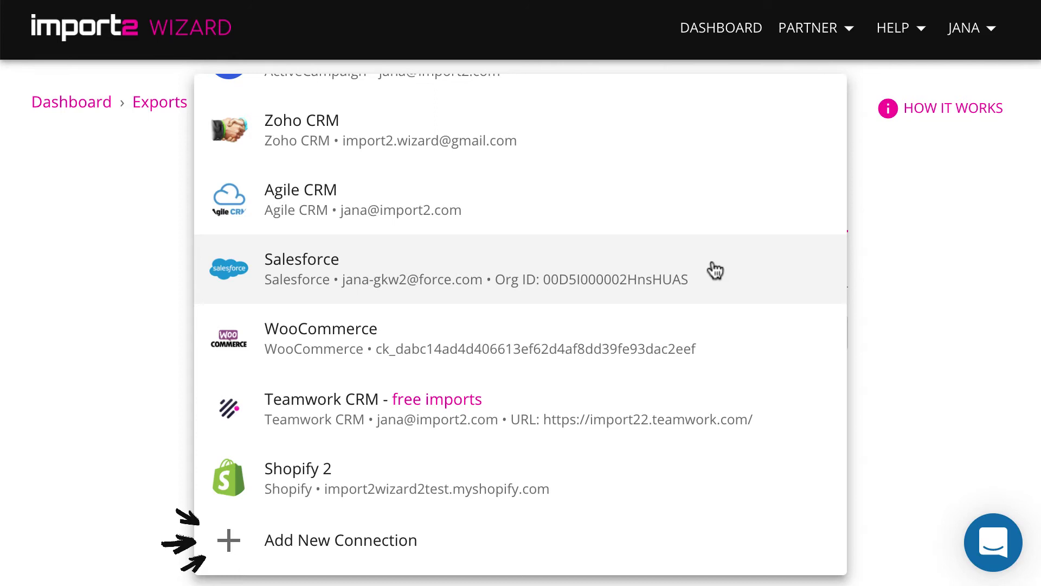
pyautogui.scroll(5, 715, 271)
pyautogui.scroll(3, 715, 270)
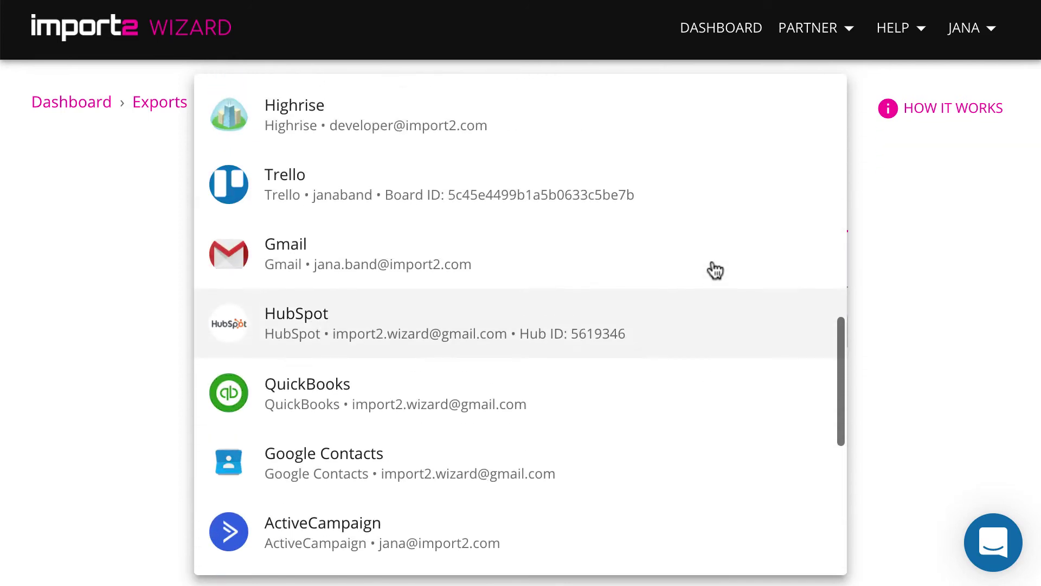
pyautogui.click(619, 232)
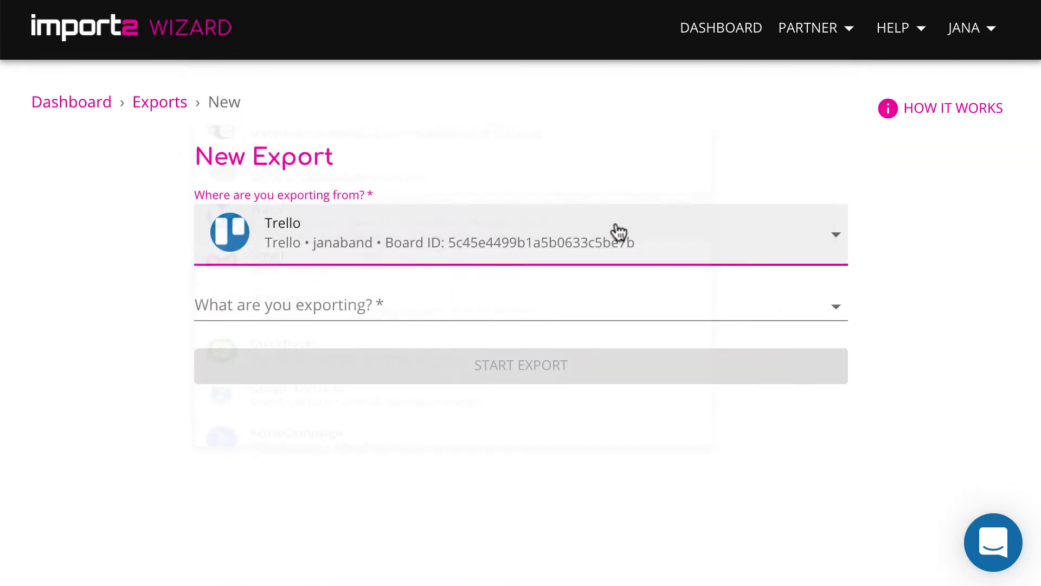
# Step: Choose Cards as the data to export and start the export
pyautogui.click(602, 304)
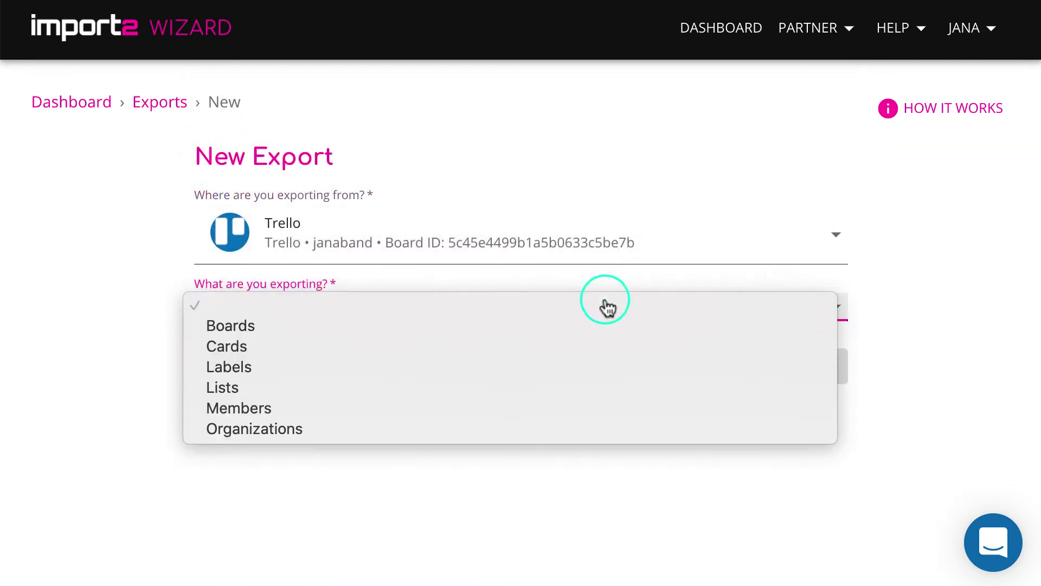
pyautogui.click(583, 353)
pyautogui.click(600, 364)
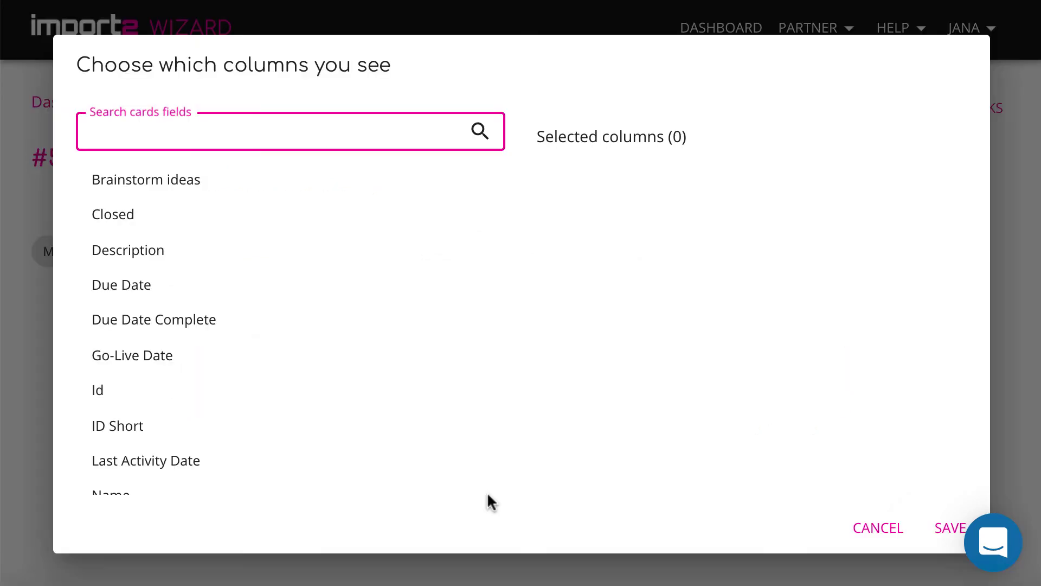
# Step: Add Brainstorm ideas, Description, Due Date, Go-Live Date and Name as export columns
pyautogui.click(168, 184)
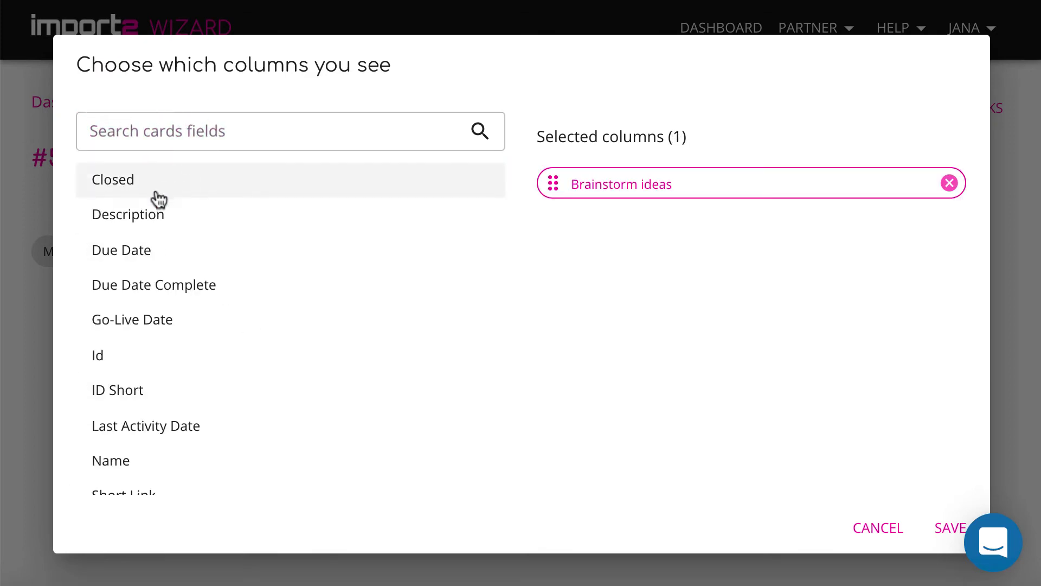
pyautogui.click(145, 215)
pyautogui.click(144, 215)
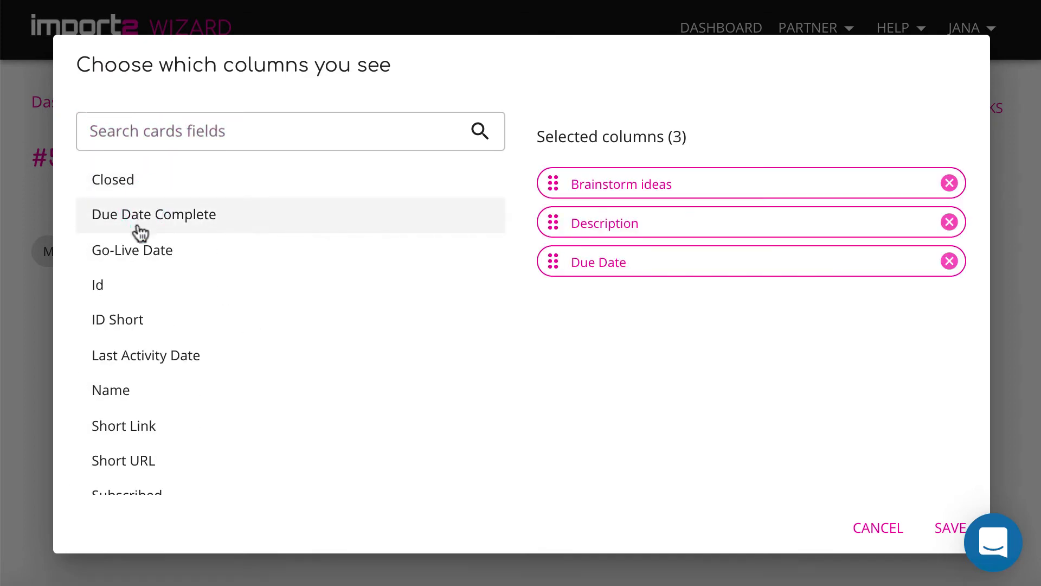
pyautogui.click(140, 255)
pyautogui.click(122, 355)
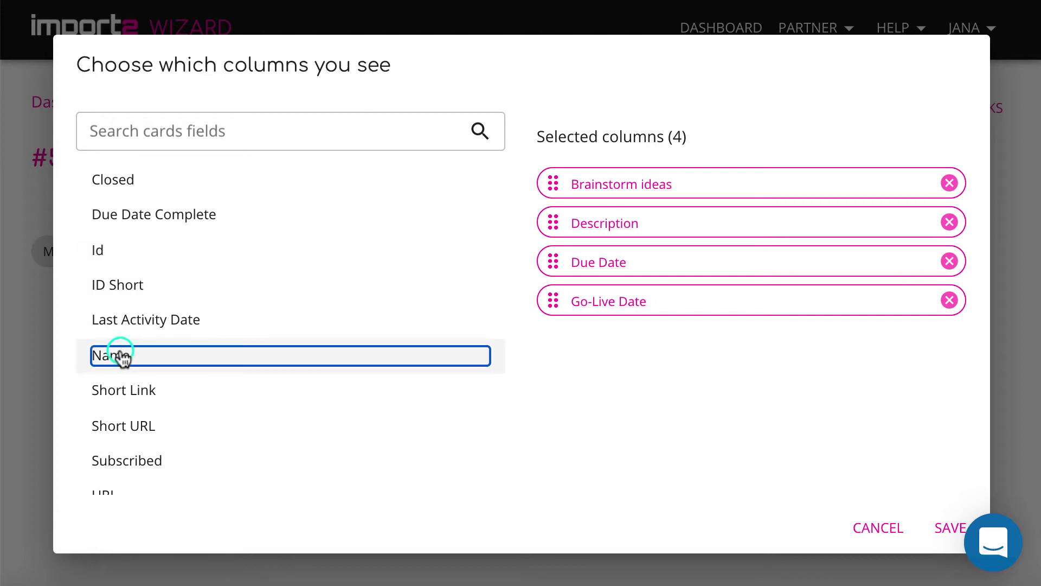
# Step: Add List - Name and Members - Full name, then move Name first and Description above Brainstorm ideas
pyautogui.scroll(-3, 325, 360)
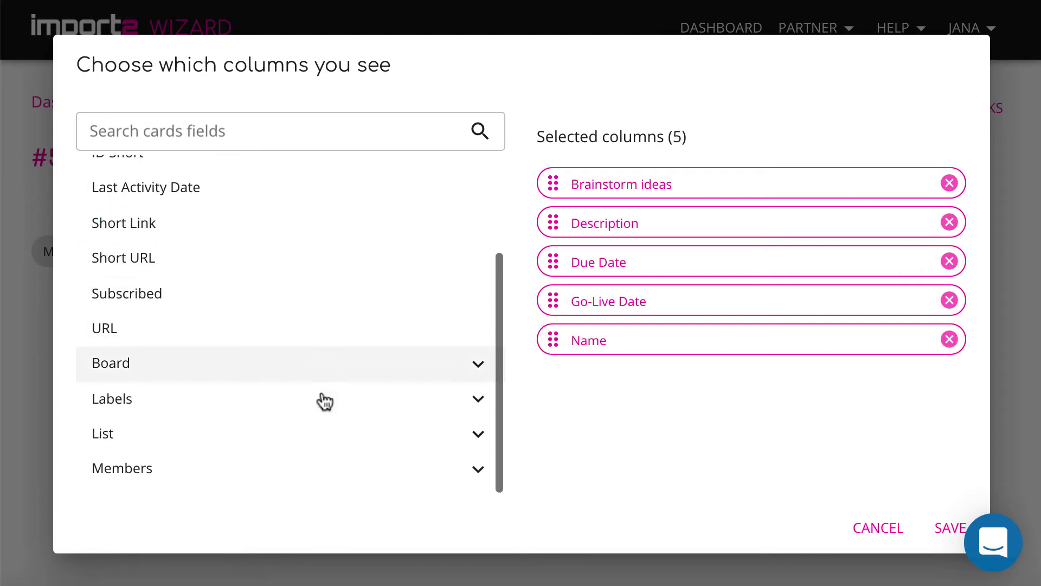
pyautogui.click(478, 438)
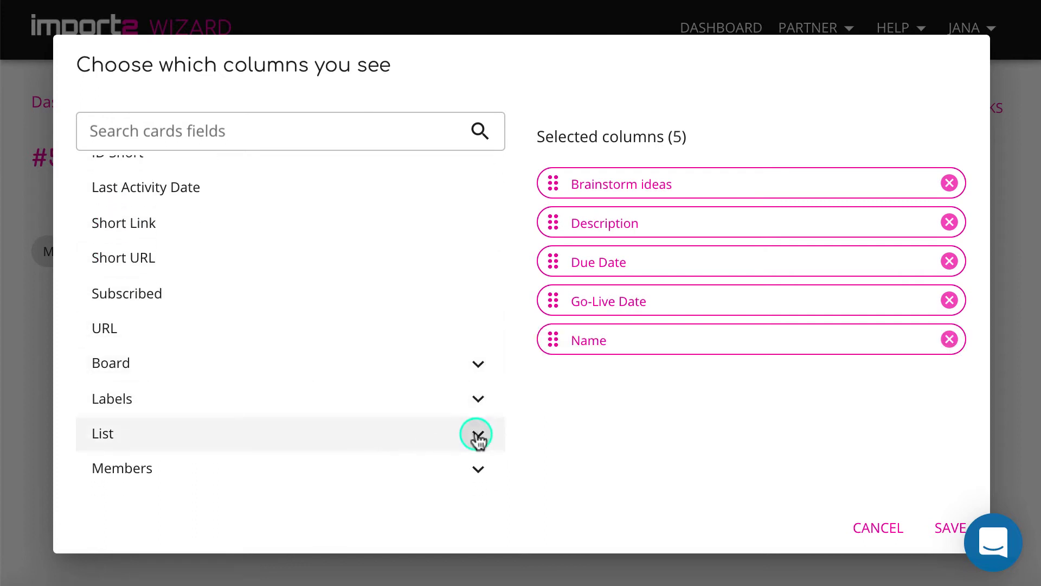
pyautogui.scroll(-2, 325, 450)
pyautogui.click(323, 449)
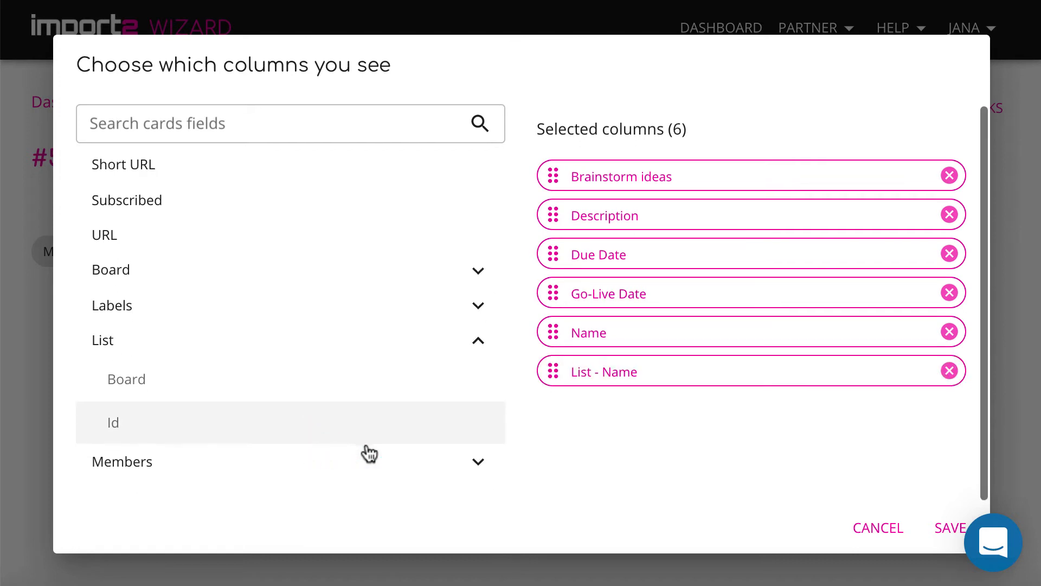
pyautogui.click(479, 462)
pyautogui.scroll(-2, 397, 470)
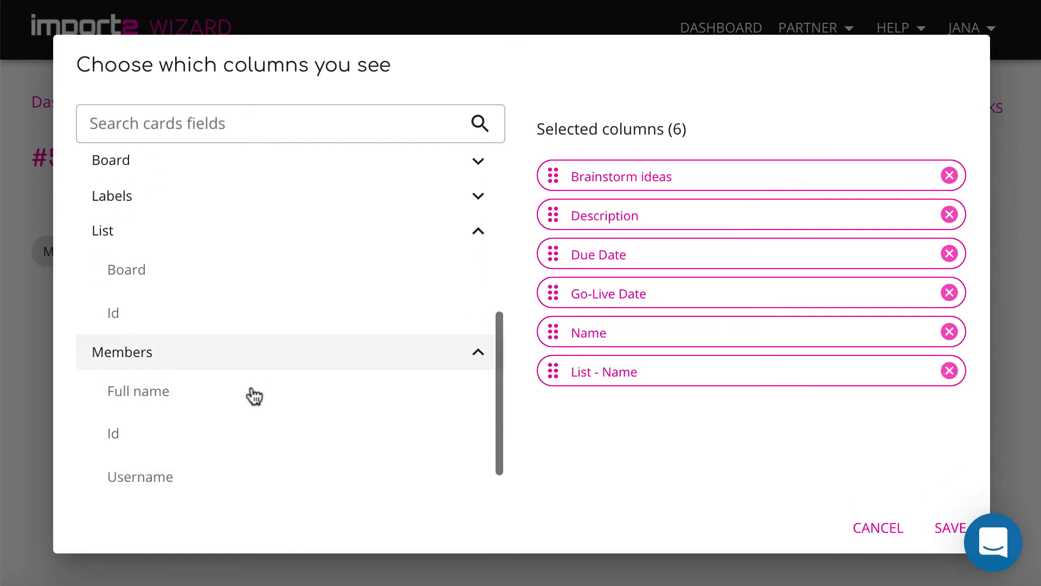
pyautogui.click(254, 395)
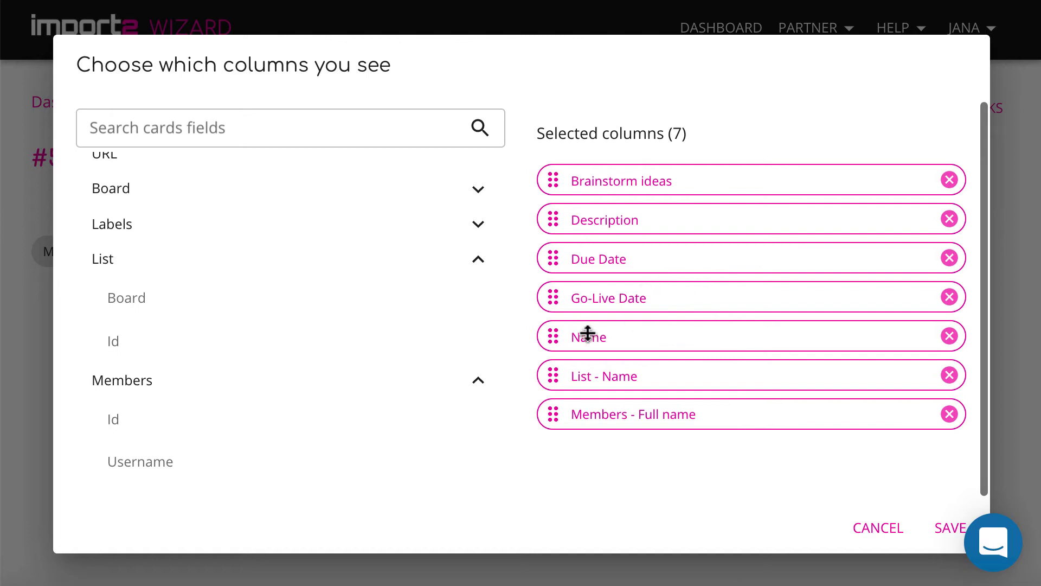
pyautogui.moveTo(551, 337); pyautogui.dragTo(540, 176)
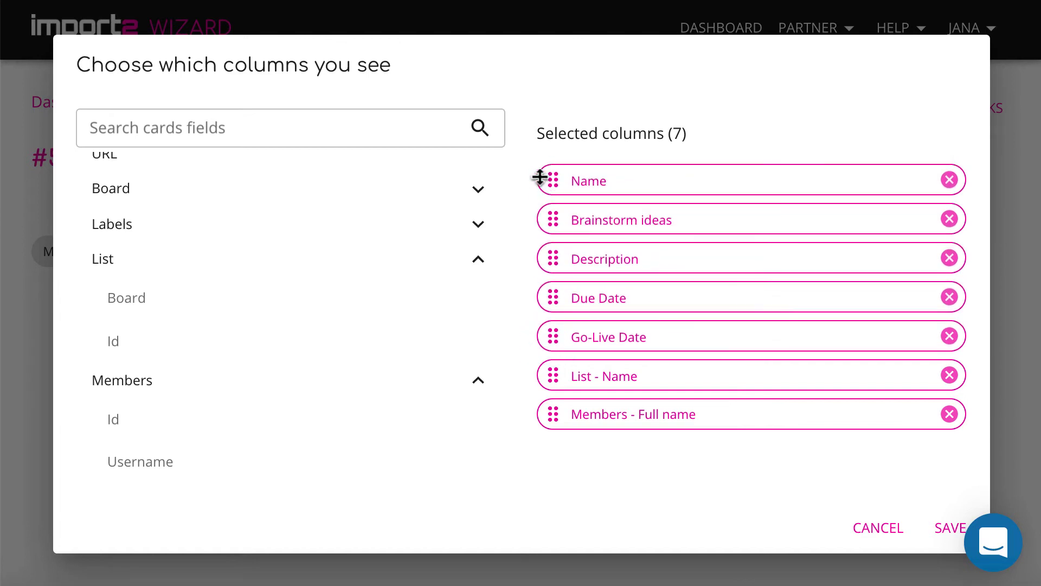
pyautogui.moveTo(550, 262); pyautogui.dragTo(550, 220)
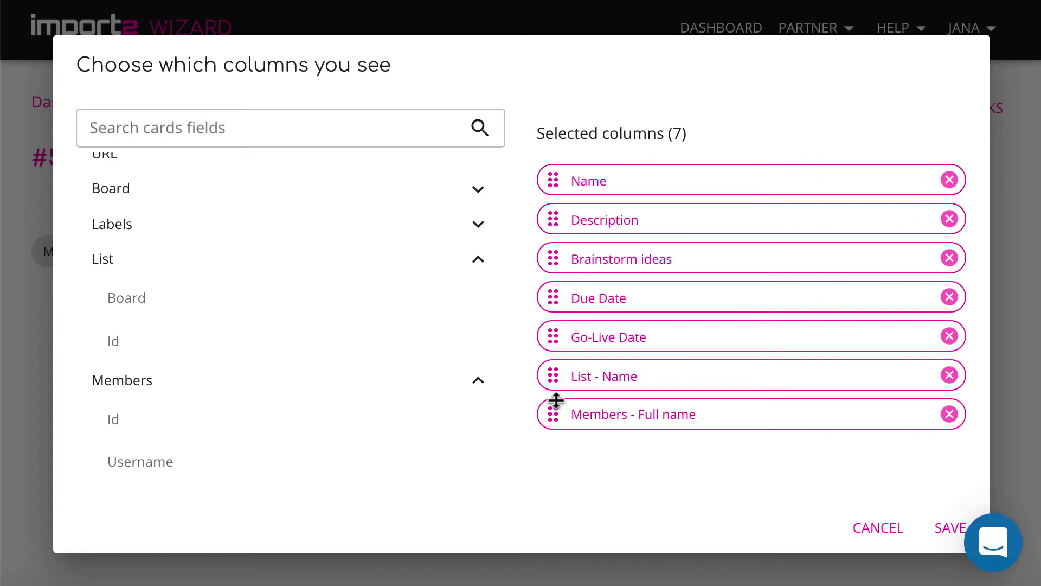
# Step: Save the seven columns and schedule the export Monthly at 10:00, America/Los_Angeles time
pyautogui.click(950, 529)
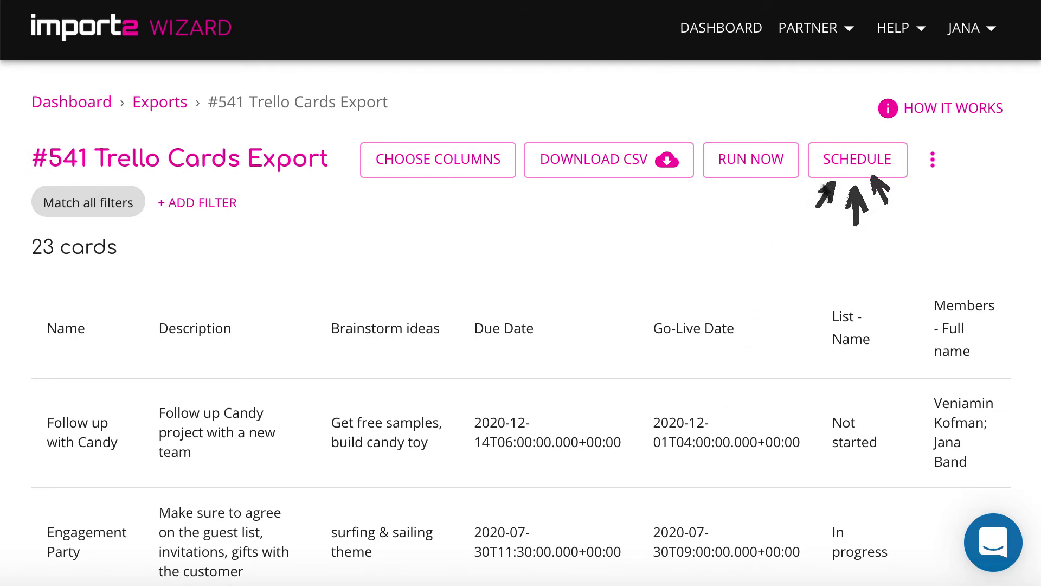
pyautogui.click(850, 157)
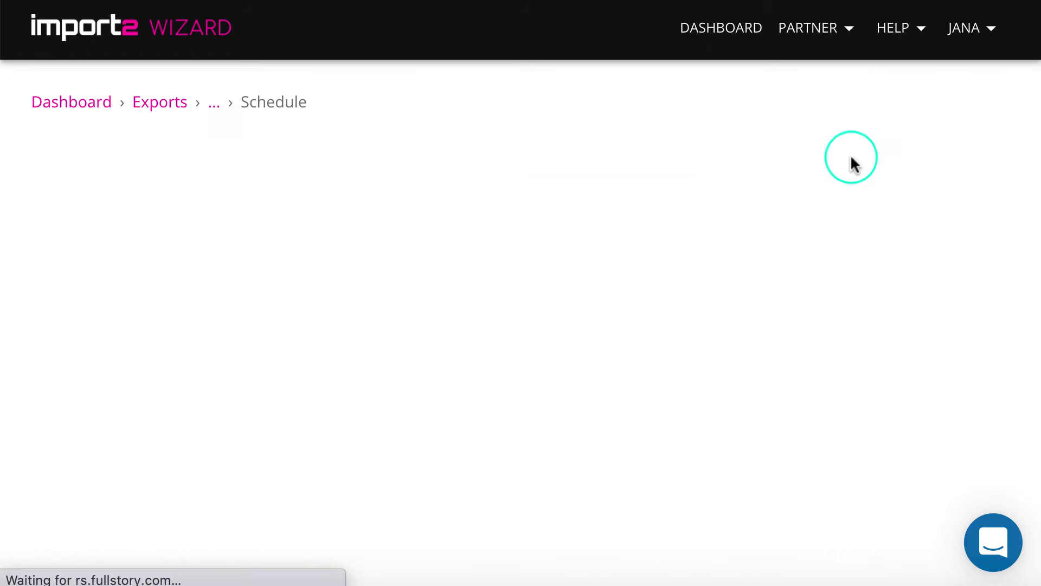
pyautogui.click(840, 220)
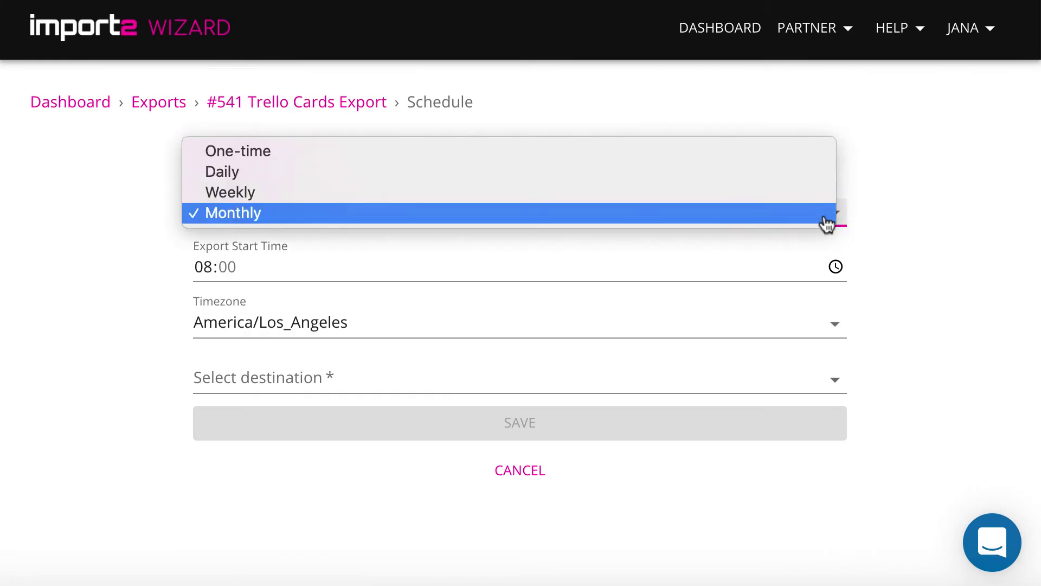
pyautogui.click(827, 212)
pyautogui.click(835, 266)
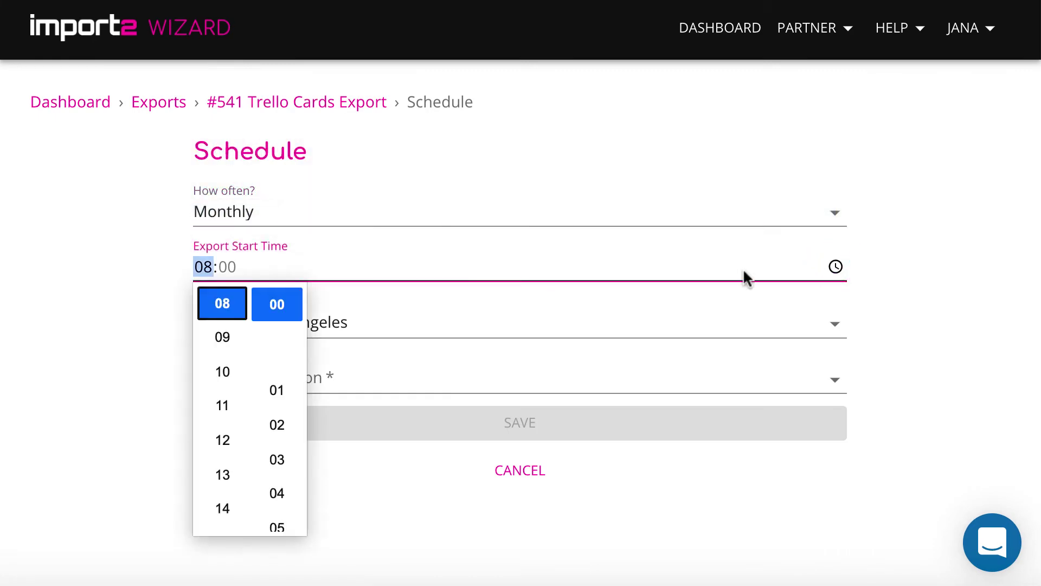
pyautogui.click(222, 374)
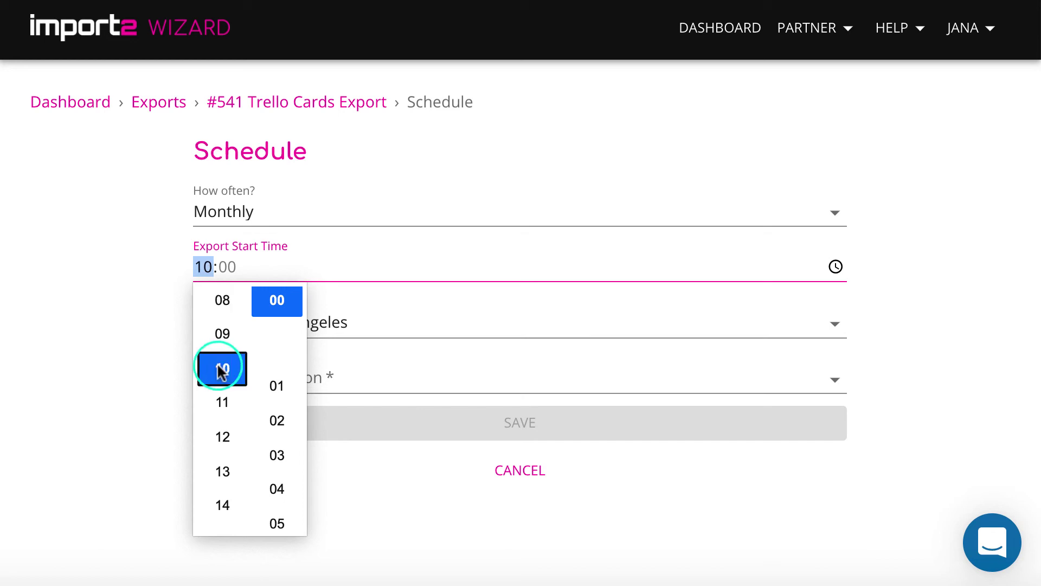
pyautogui.click(882, 268)
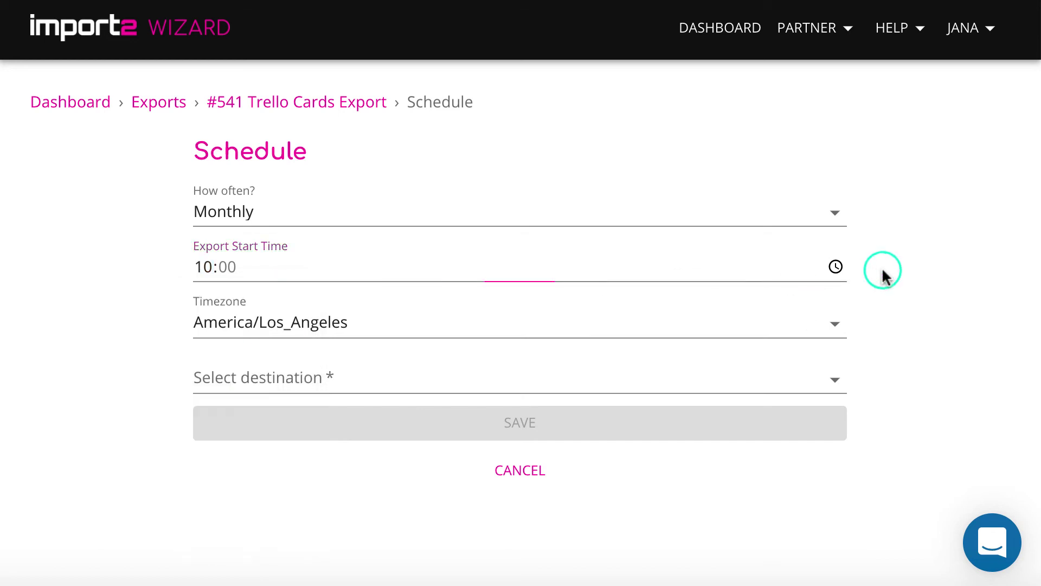
pyautogui.click(835, 326)
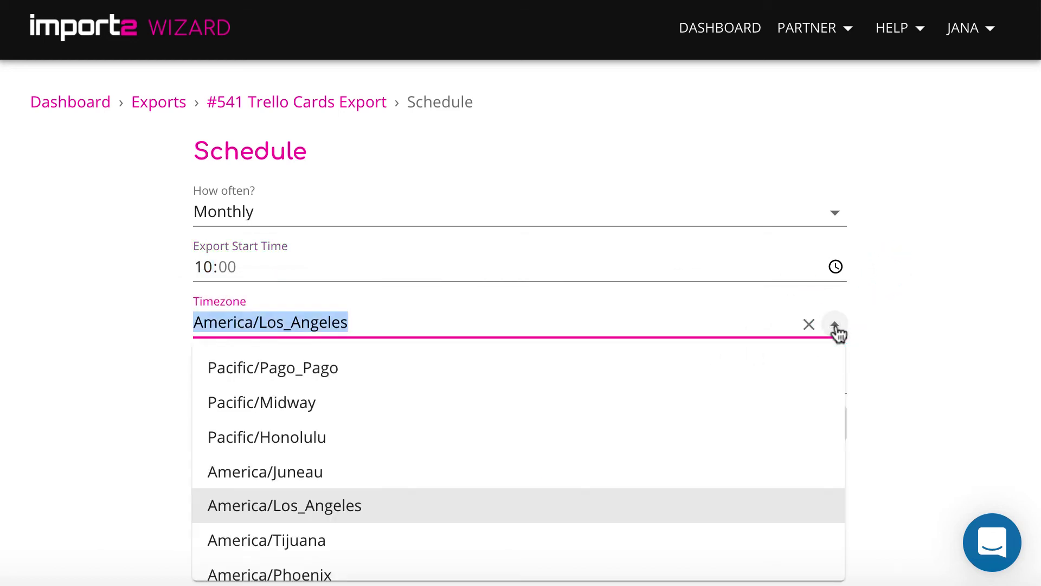
pyautogui.click(519, 505)
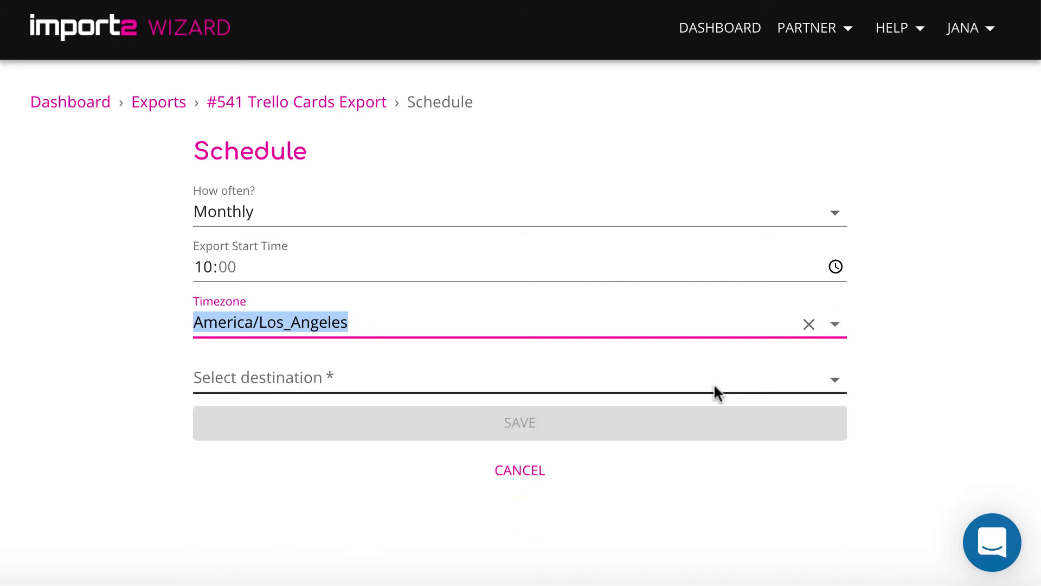
pyautogui.click(840, 383)
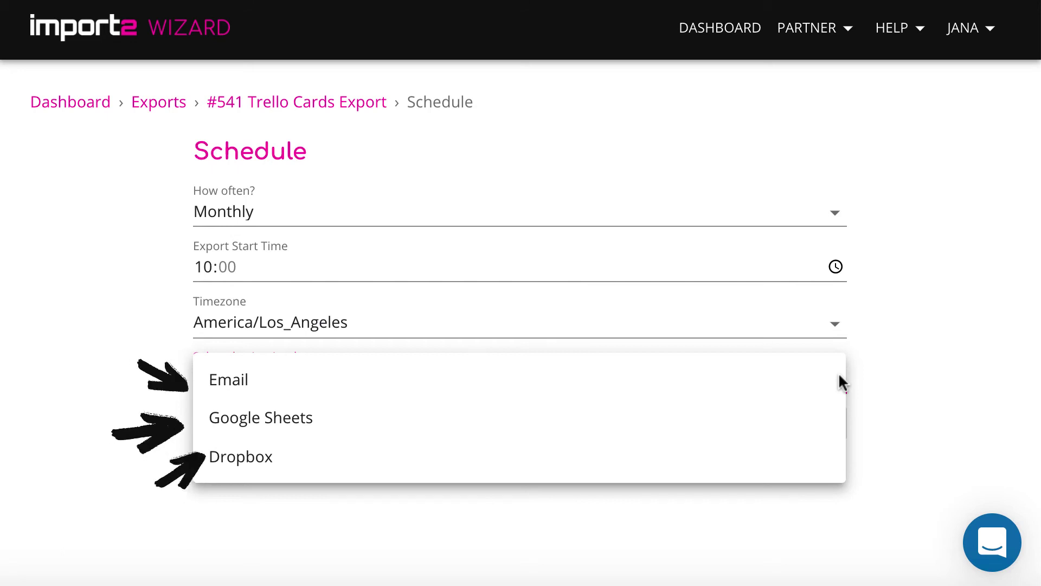
# Step: Choose Google Sheets as the destination and connect the Google account, allowing spreadsheet access
pyautogui.click(605, 425)
pyautogui.click(571, 332)
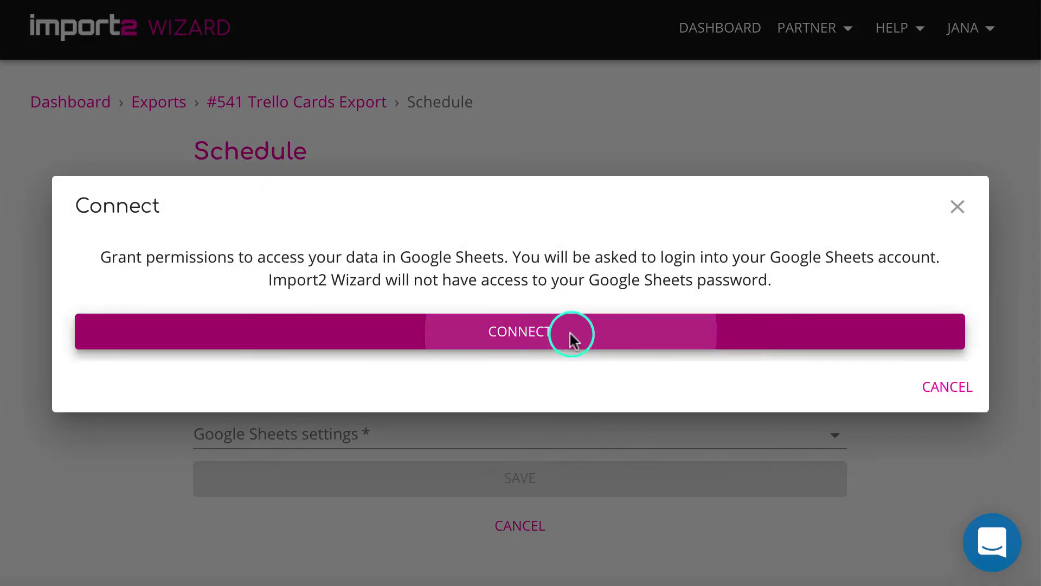
pyautogui.scroll(-5, 577, 344)
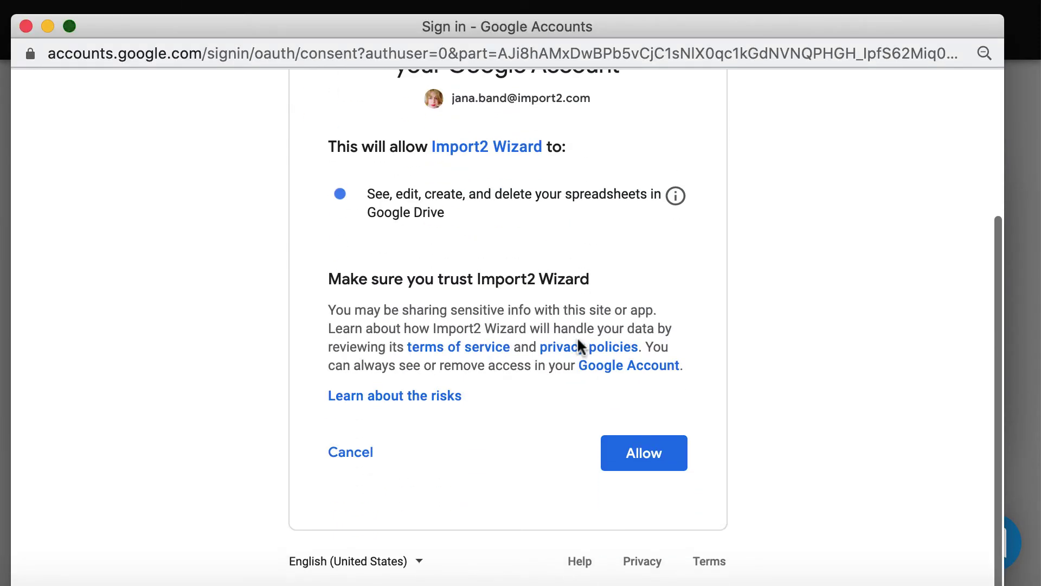
pyautogui.click(634, 457)
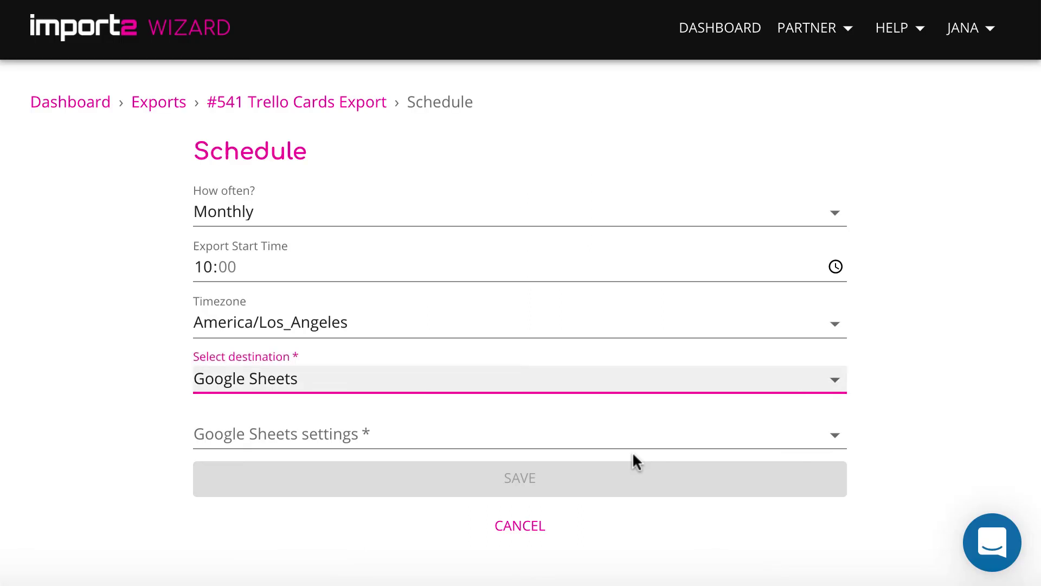
pyautogui.click(728, 445)
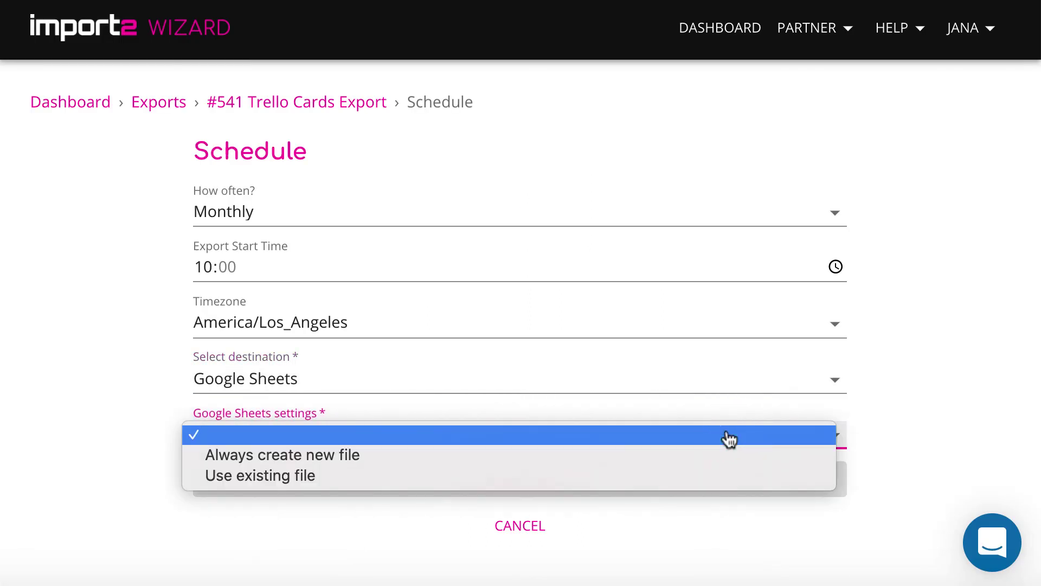
# Step: Use the existing spreadsheet via its pasted URL, target the Monthly data sheet, and save
pyautogui.click(729, 475)
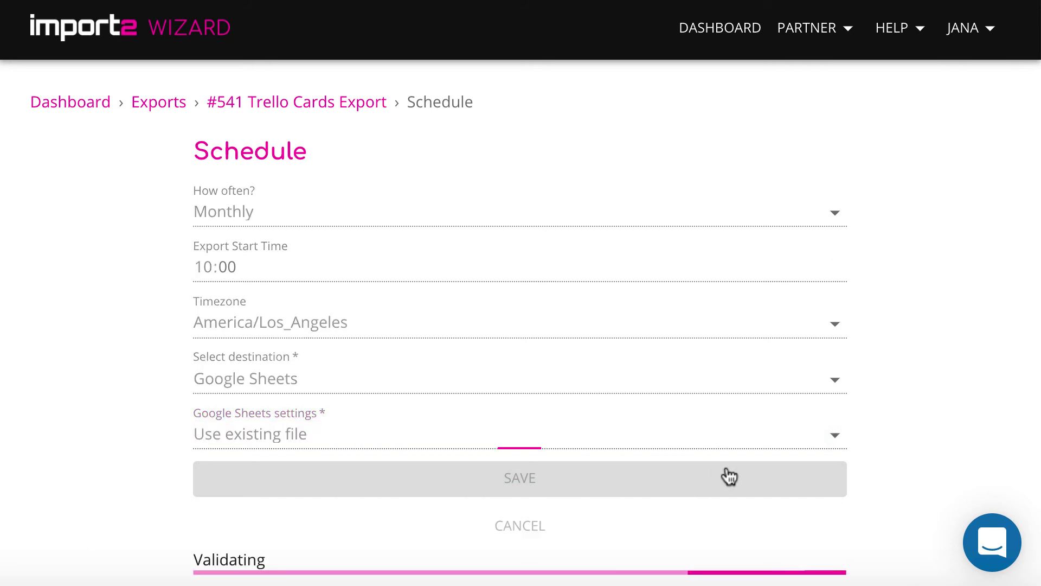
pyautogui.scroll(-2, 725, 474)
pyautogui.click(542, 426)
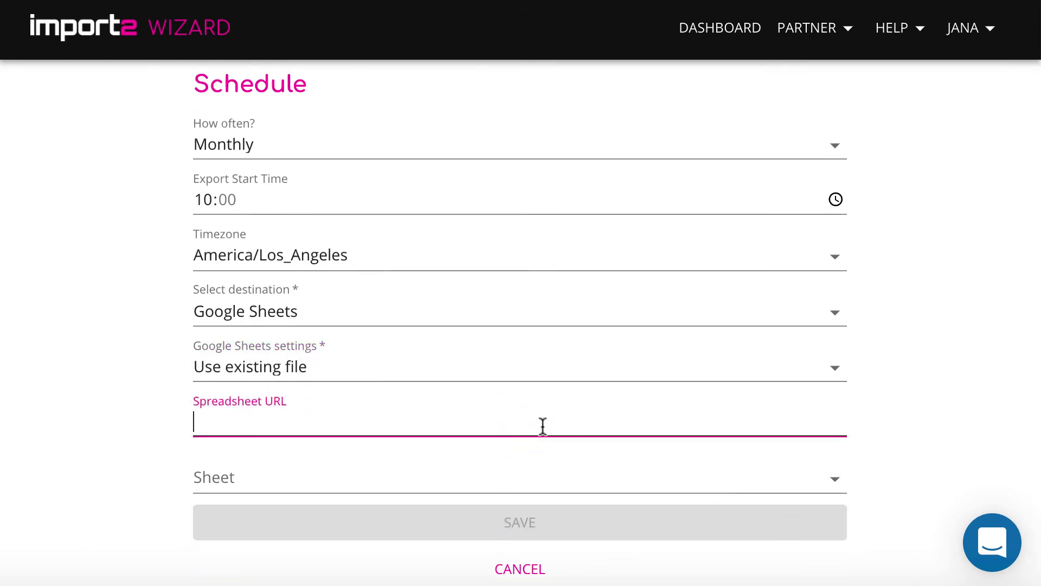
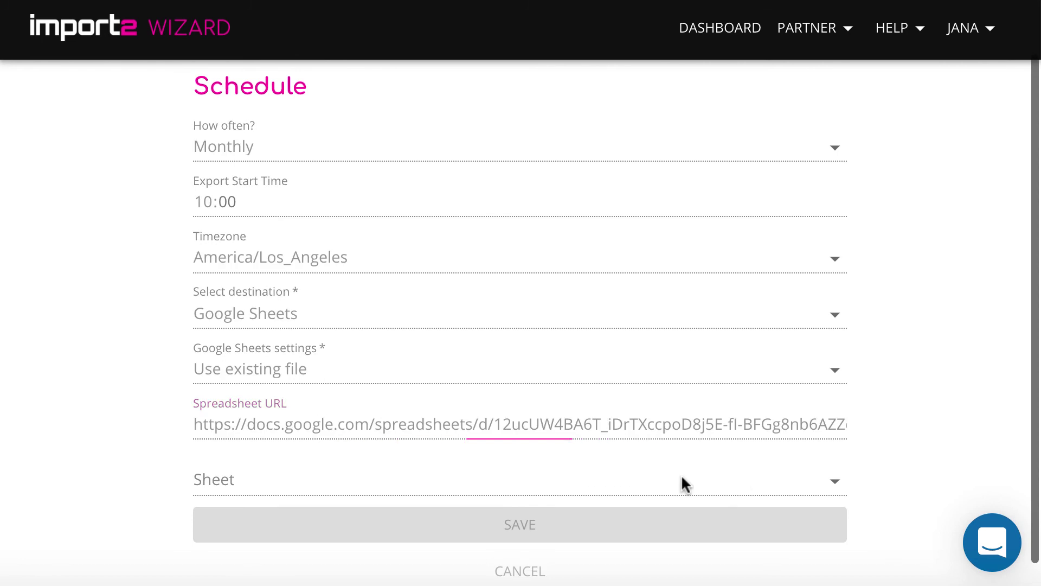
pyautogui.click(831, 487)
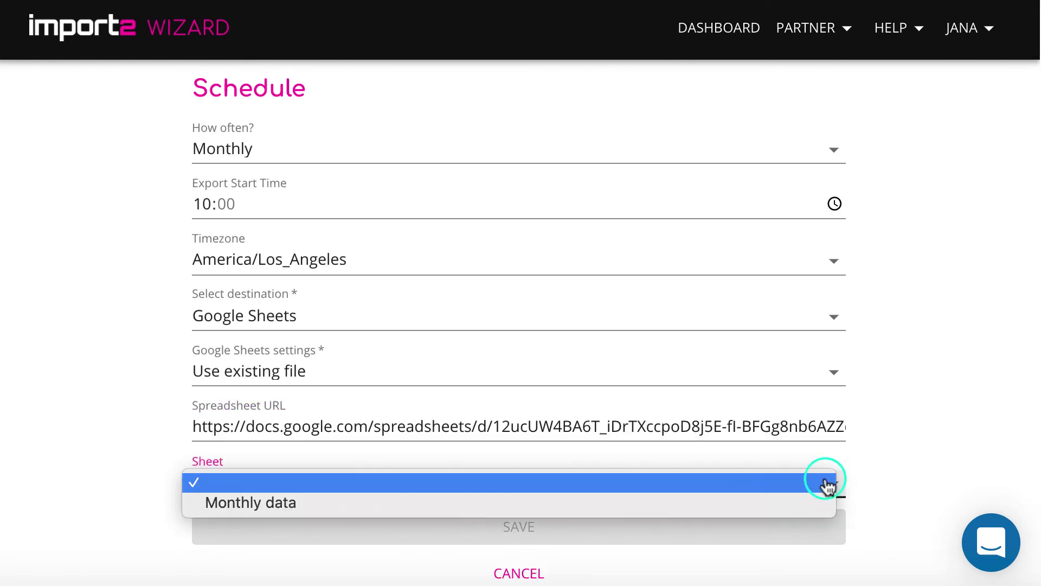
pyautogui.click(814, 515)
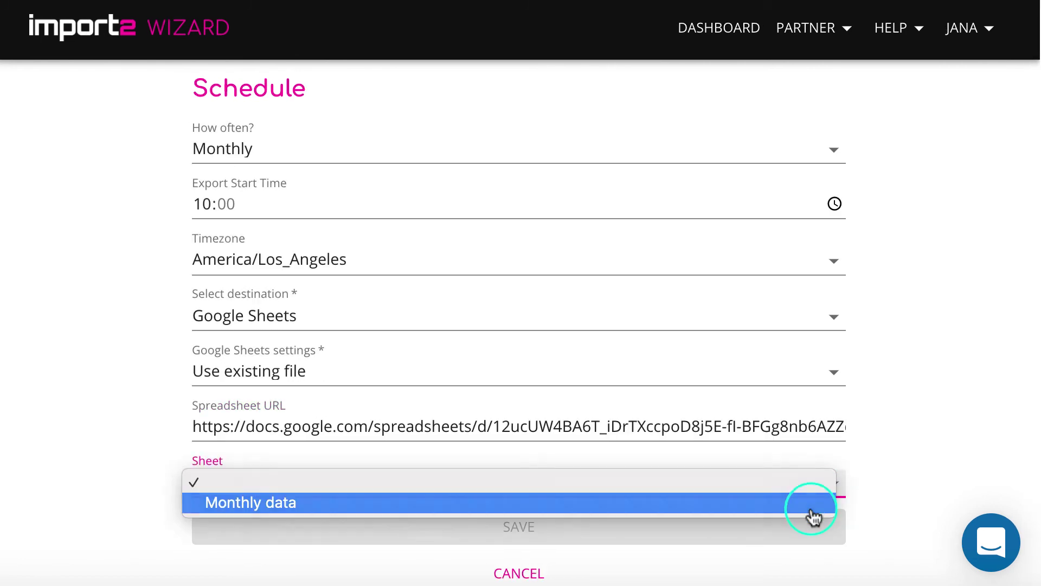
pyautogui.scroll(-1, 898, 508)
pyautogui.click(801, 522)
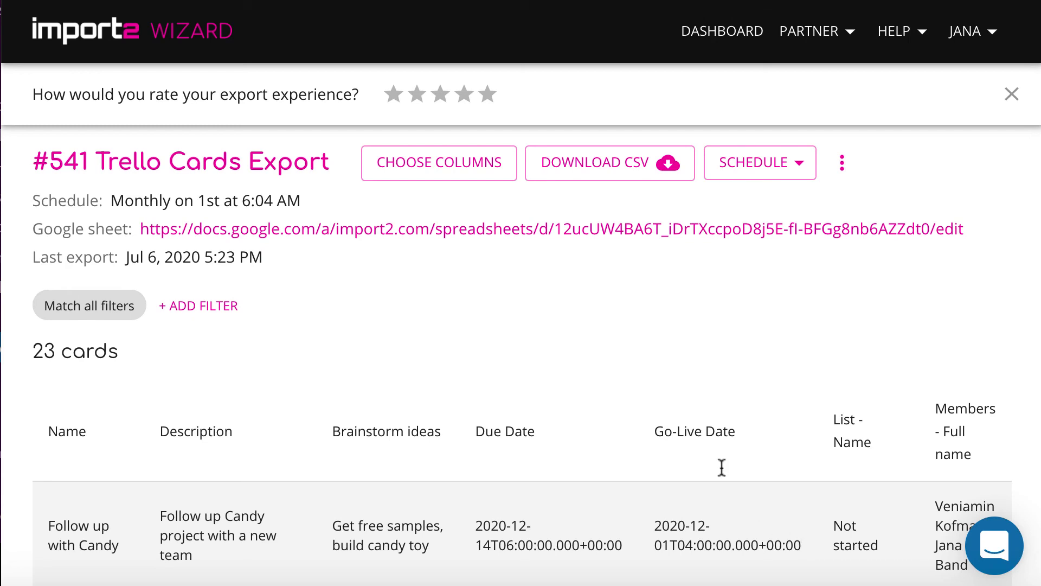
# Step: Give the export experience five stars and send the rating
pyautogui.click(485, 94)
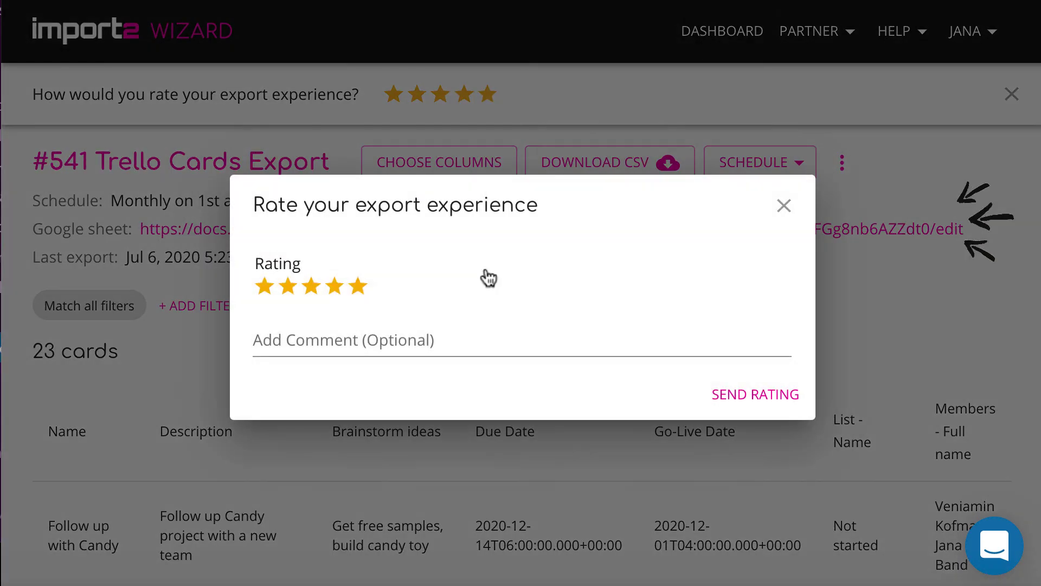
pyautogui.click(757, 396)
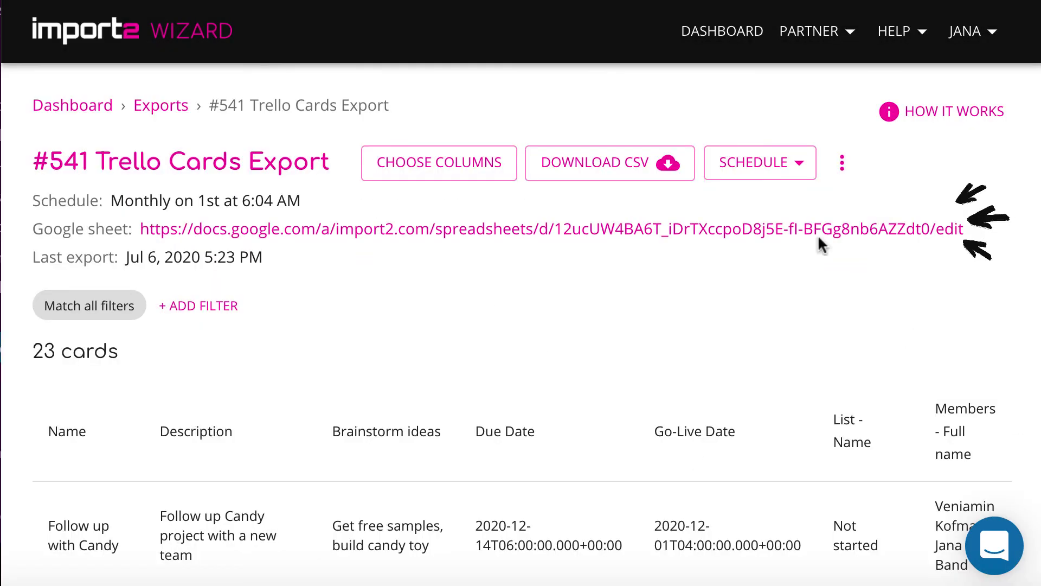
# Step: Open the linked spreadsheet 'Trello cards to share with the team' in Google Sheets
pyautogui.click(821, 231)
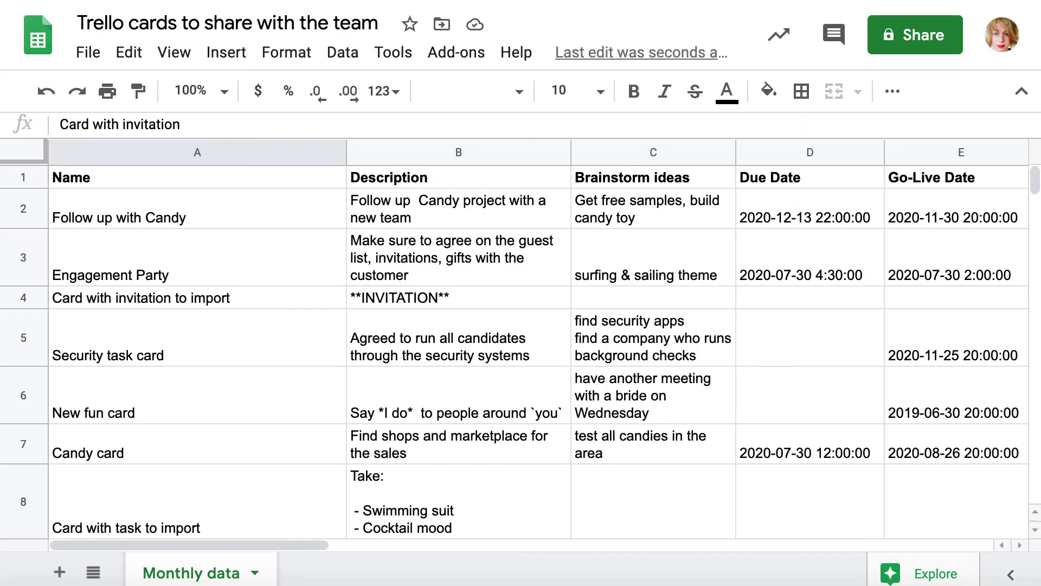